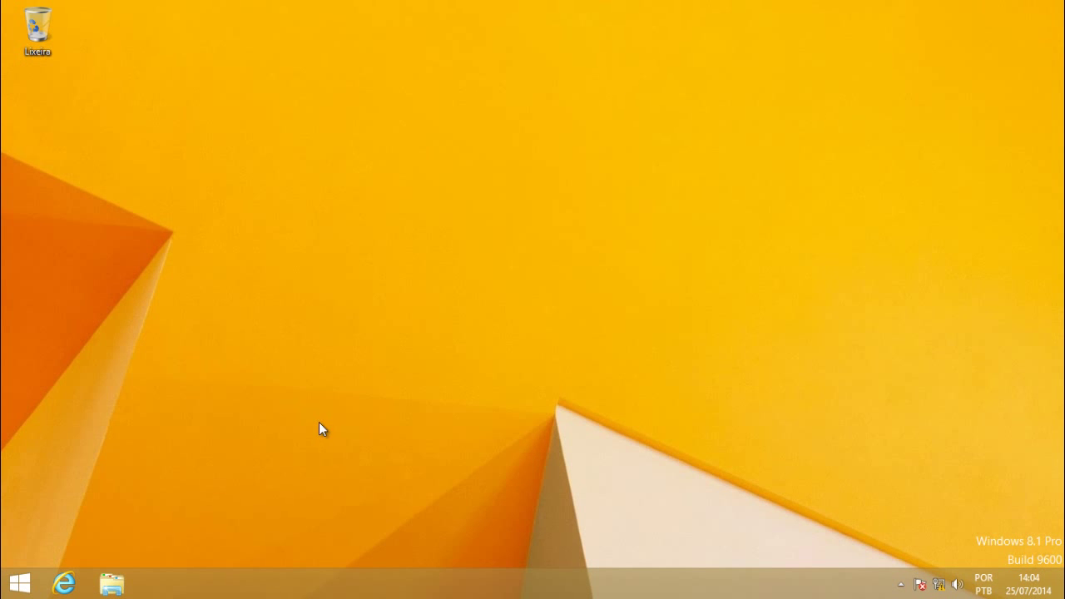
- Open the Meu computador window in File Explorer, close it and open it again
{"action": "left_click", "coordinate": [111, 584]}
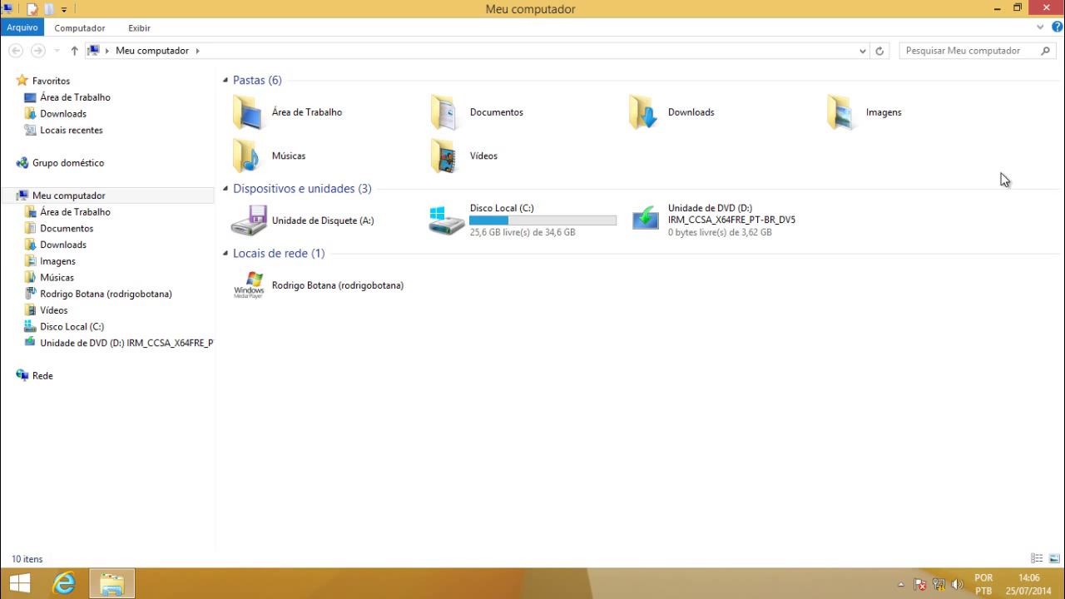
{"action": "left_click", "coordinate": [1048, 10]}
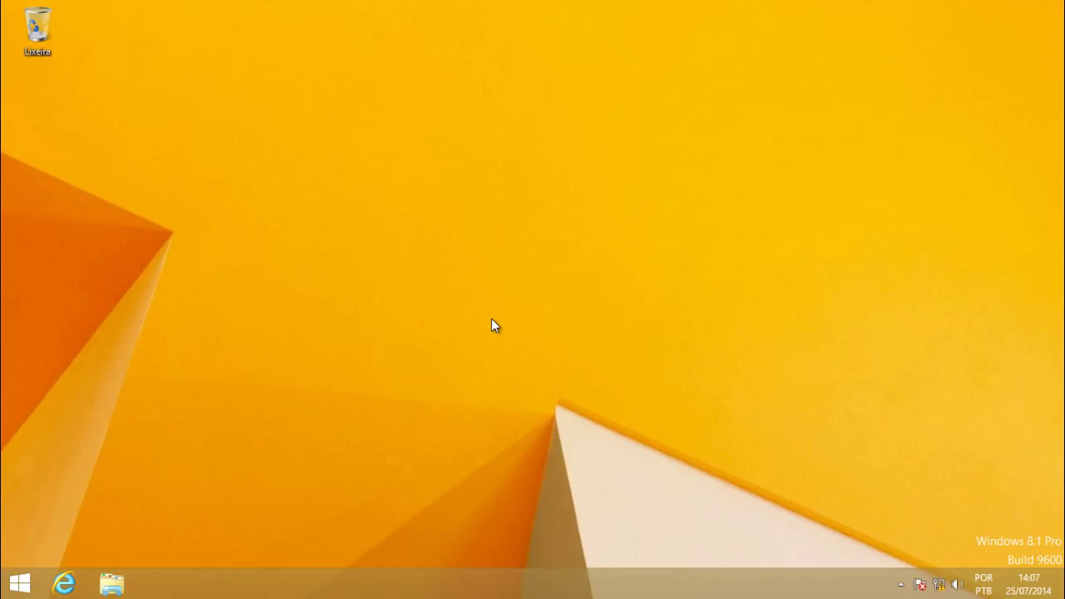
{"action": "left_click", "coordinate": [112, 583]}
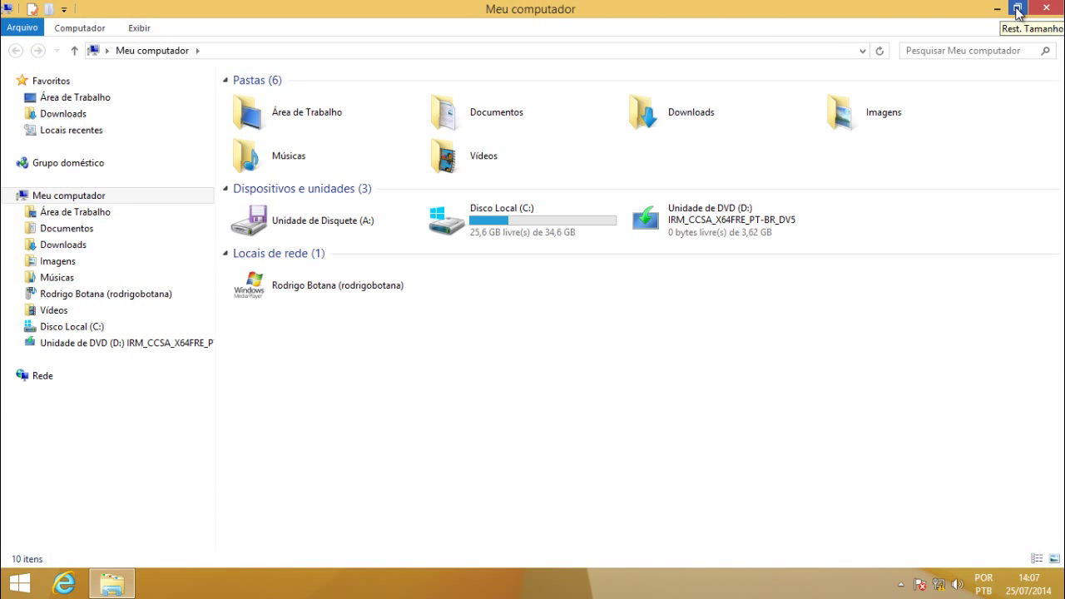
- Restore the maximized Meu computador window to floating size, shift it slightly and narrow it until its folders form a single column
{"action": "left_click", "coordinate": [1017, 10]}
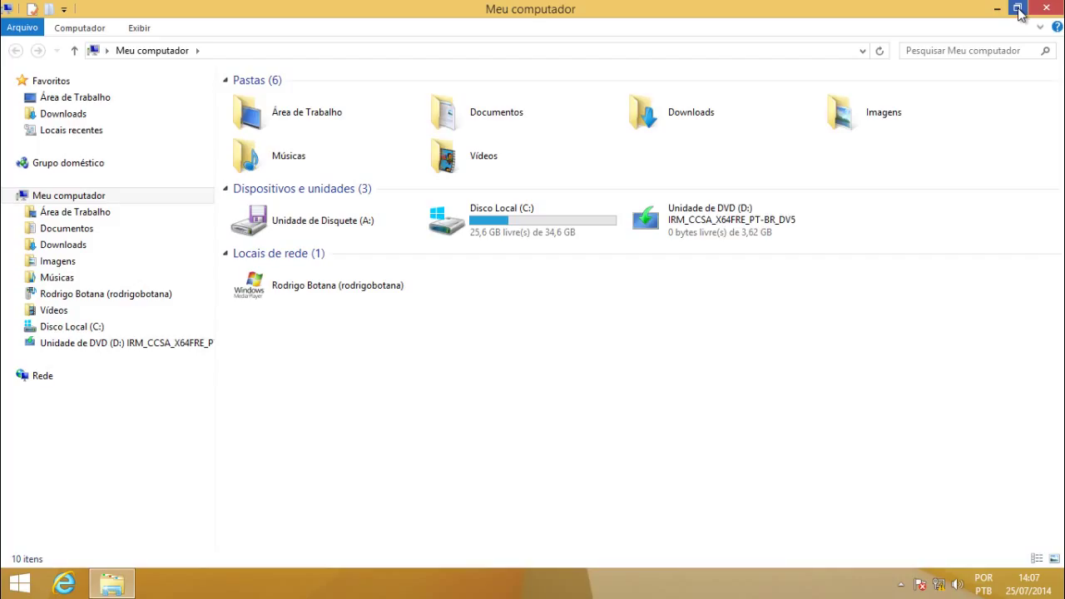
{"action": "left_click", "coordinate": [1018, 9]}
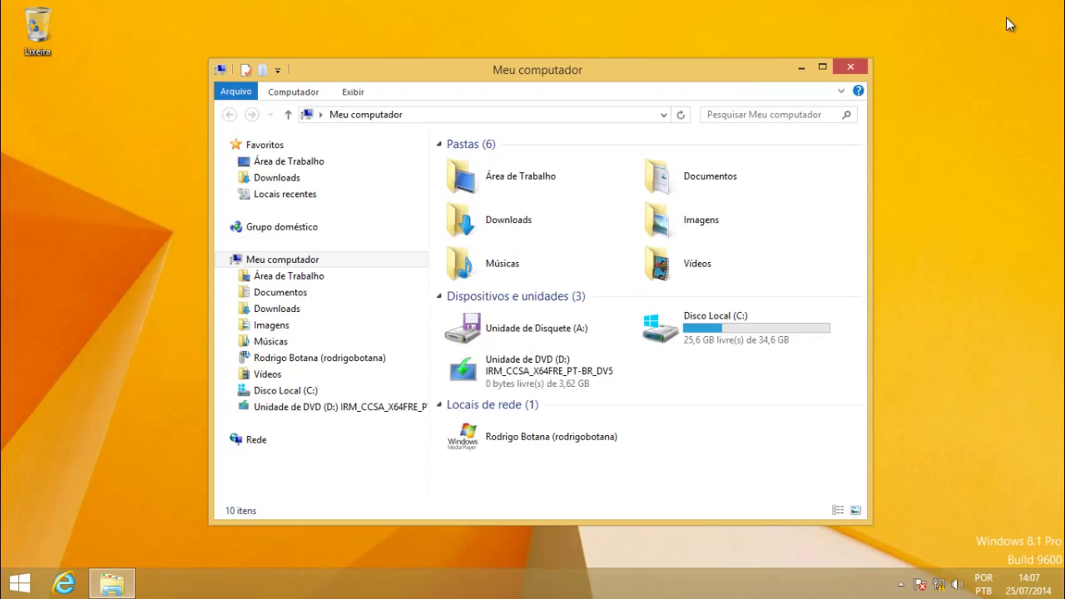
{"action": "left_click_drag", "start_coordinate": [734, 68], "coordinate": [725, 63]}
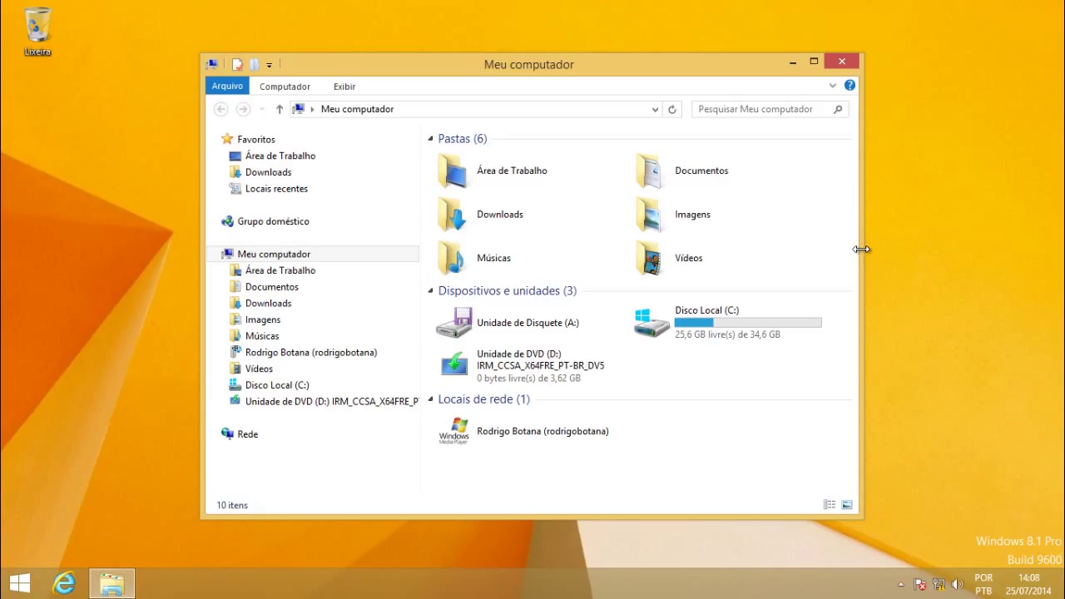
{"action": "left_click_drag", "start_coordinate": [862, 249], "coordinate": [814, 238]}
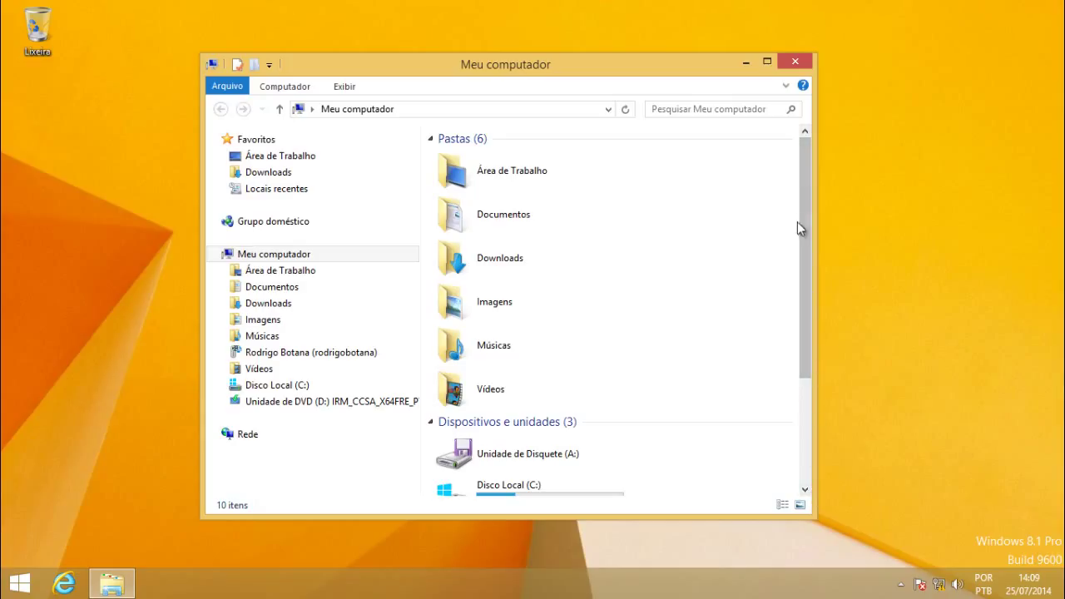
- Look through the folders, drives and network locations in the narrowed window, from the top to the end of the list and back
{"action": "left_click", "coordinate": [805, 491]}
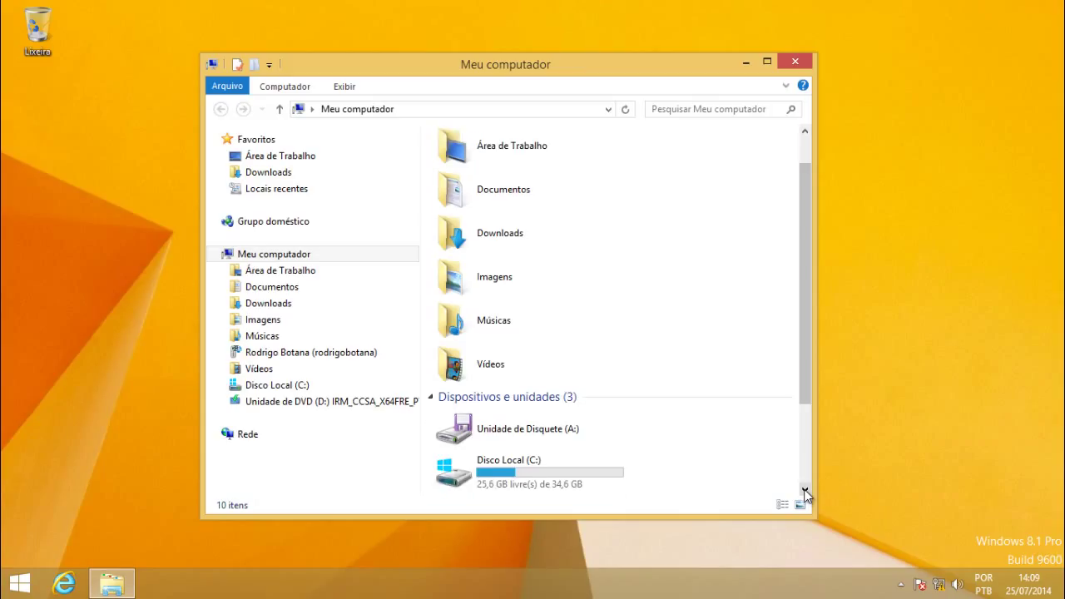
{"action": "left_click", "coordinate": [805, 492]}
{"action": "left_click", "coordinate": [805, 492]}
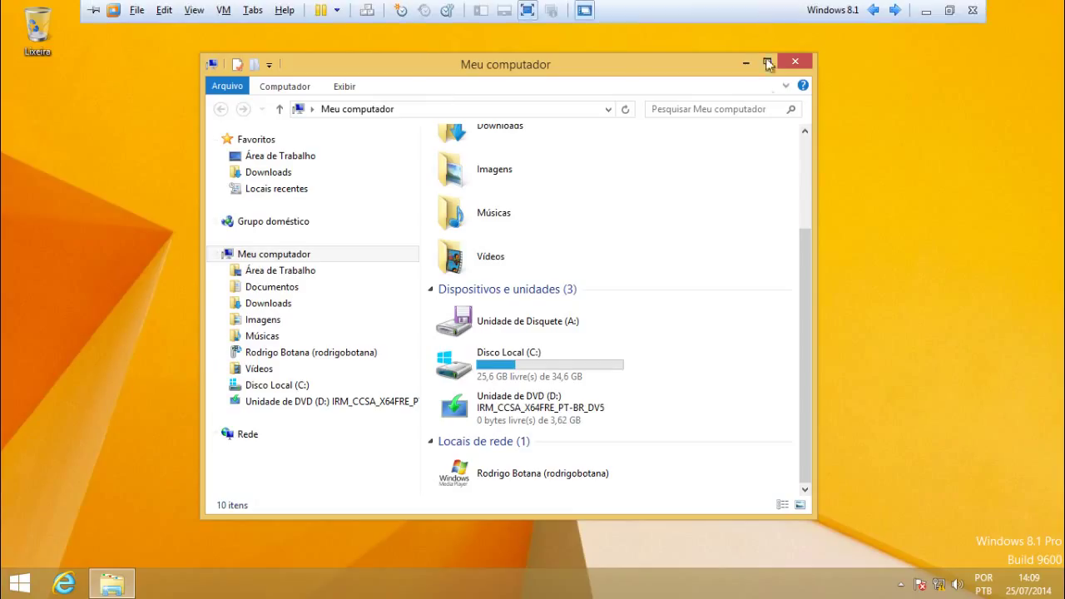
{"action": "left_click", "coordinate": [805, 134]}
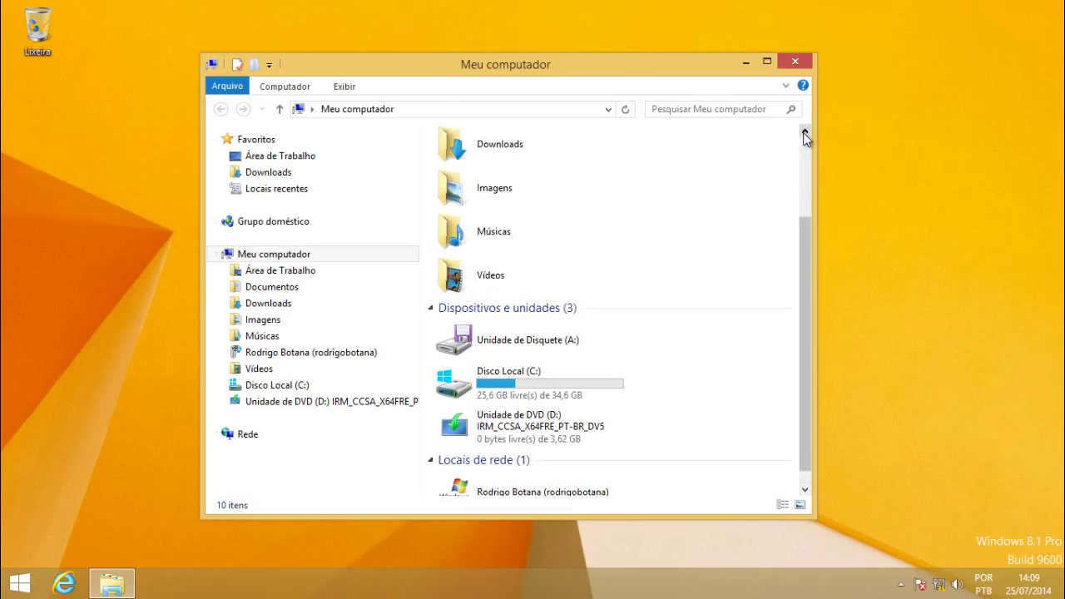
{"action": "left_click", "coordinate": [805, 133]}
{"action": "left_click", "coordinate": [805, 133]}
{"action": "left_click", "coordinate": [805, 134]}
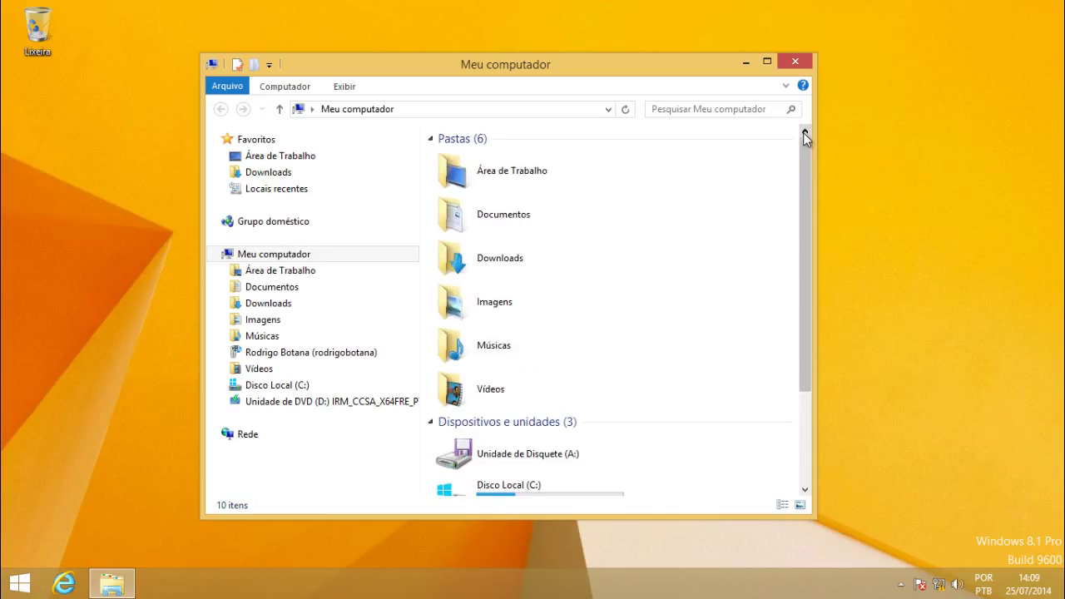
{"action": "mouse_move", "coordinate": [804, 154]}
{"action": "left_mouse_down"}
{"action": "mouse_move", "coordinate": [808, 287]}
{"action": "mouse_move", "coordinate": [813, 198]}
{"action": "mouse_move", "coordinate": [810, 182]}
{"action": "mouse_move", "coordinate": [800, 292]}
{"action": "mouse_move", "coordinate": [804, 172]}
{"action": "left_mouse_up"}
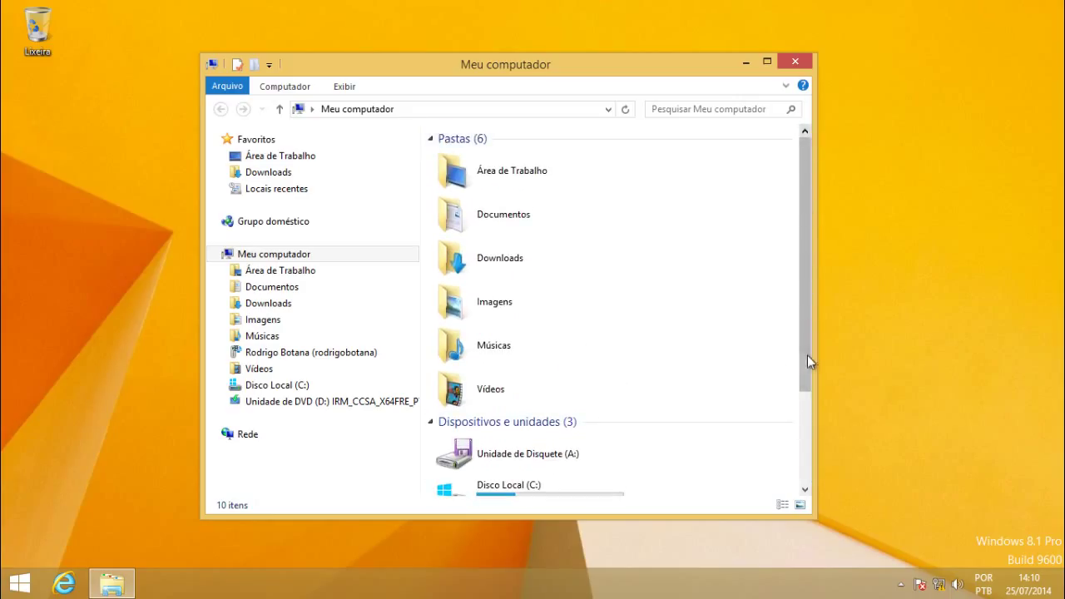
{"action": "left_click", "coordinate": [805, 489]}
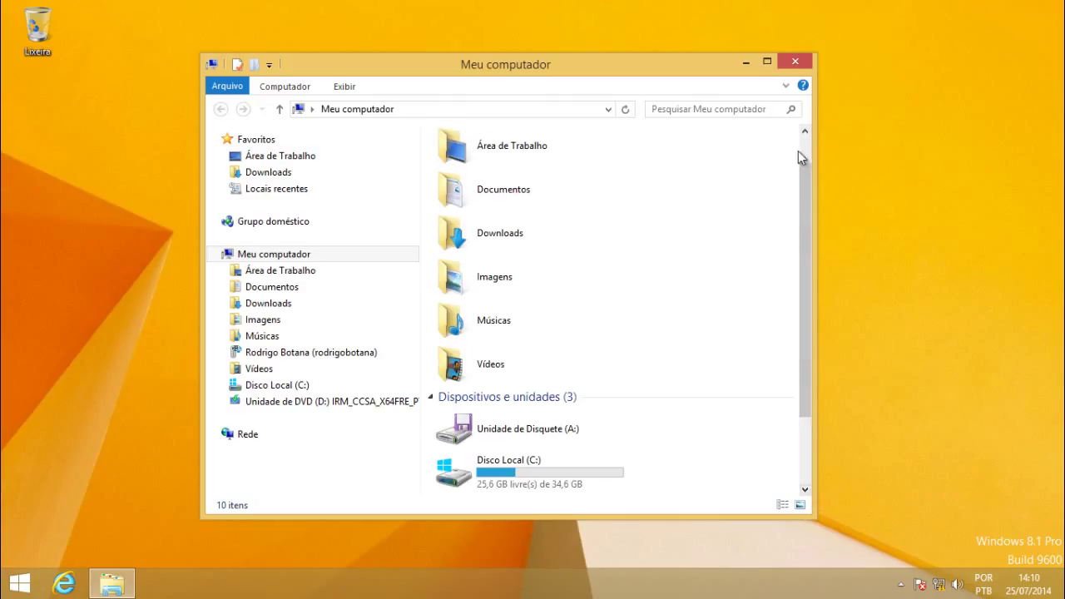
{"action": "left_click", "coordinate": [806, 453]}
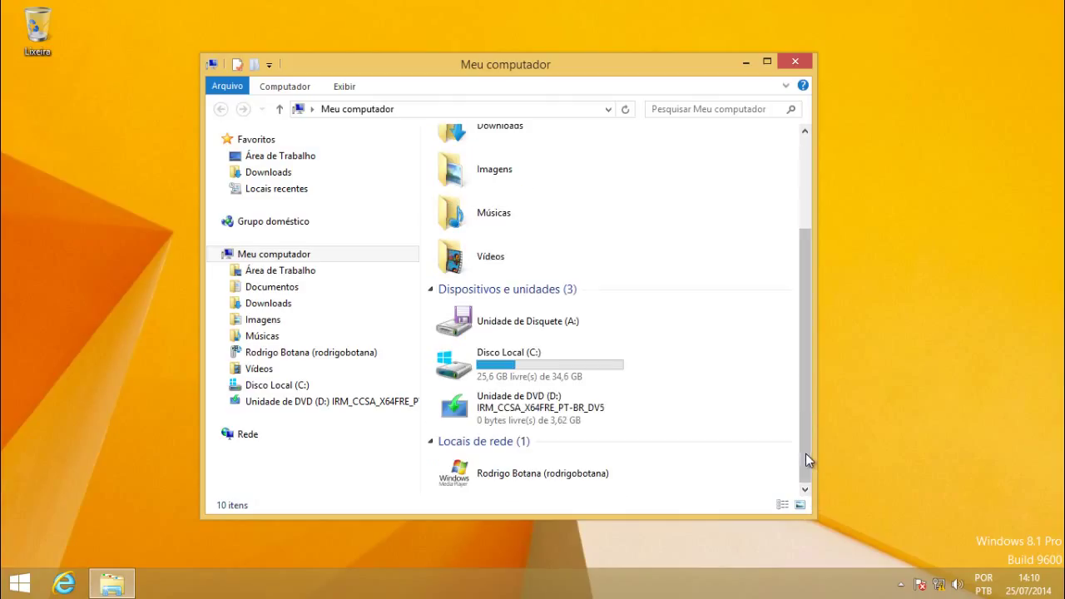
{"action": "left_click", "coordinate": [804, 159]}
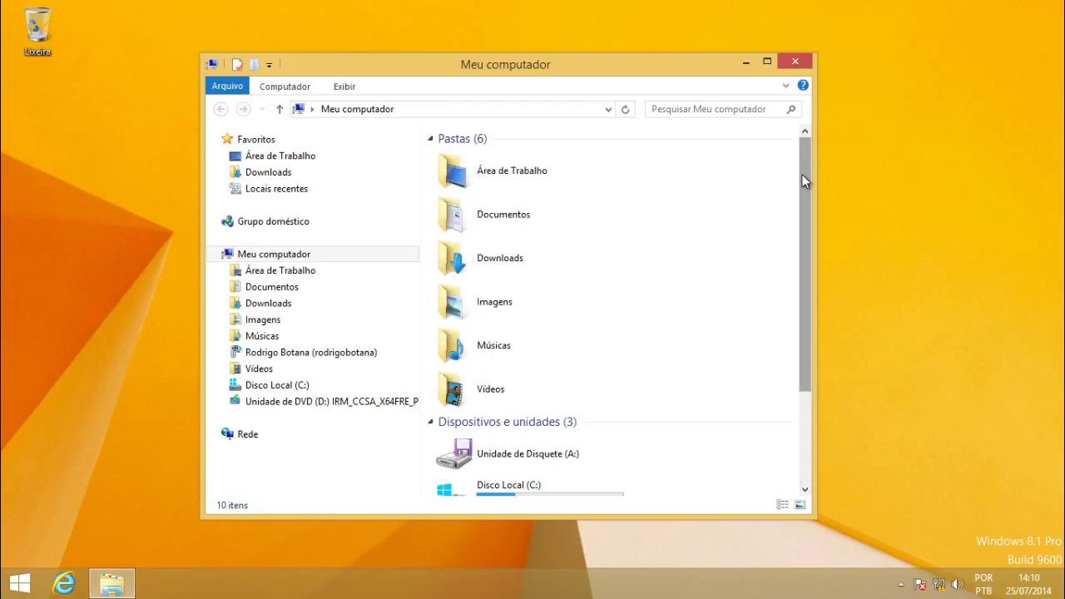
{"action": "mouse_move", "coordinate": [804, 174]}
{"action": "left_mouse_down"}
{"action": "mouse_move", "coordinate": [796, 284]}
{"action": "mouse_move", "coordinate": [808, 160]}
{"action": "left_mouse_up"}
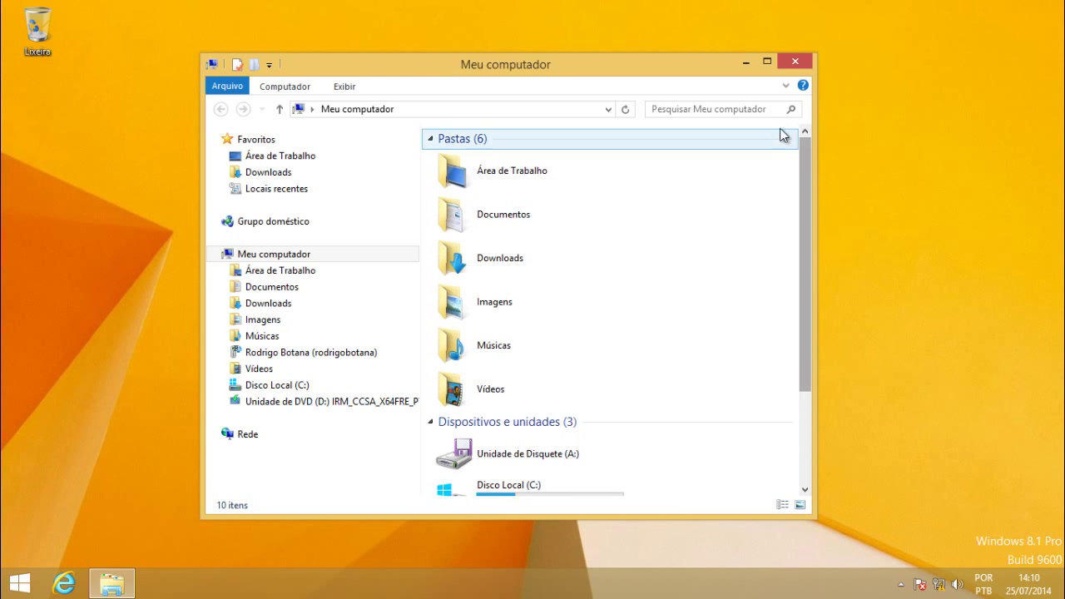
- Minimize the Meu computador window and bring it back twice, leaving it minimized
{"action": "left_click", "coordinate": [745, 60]}
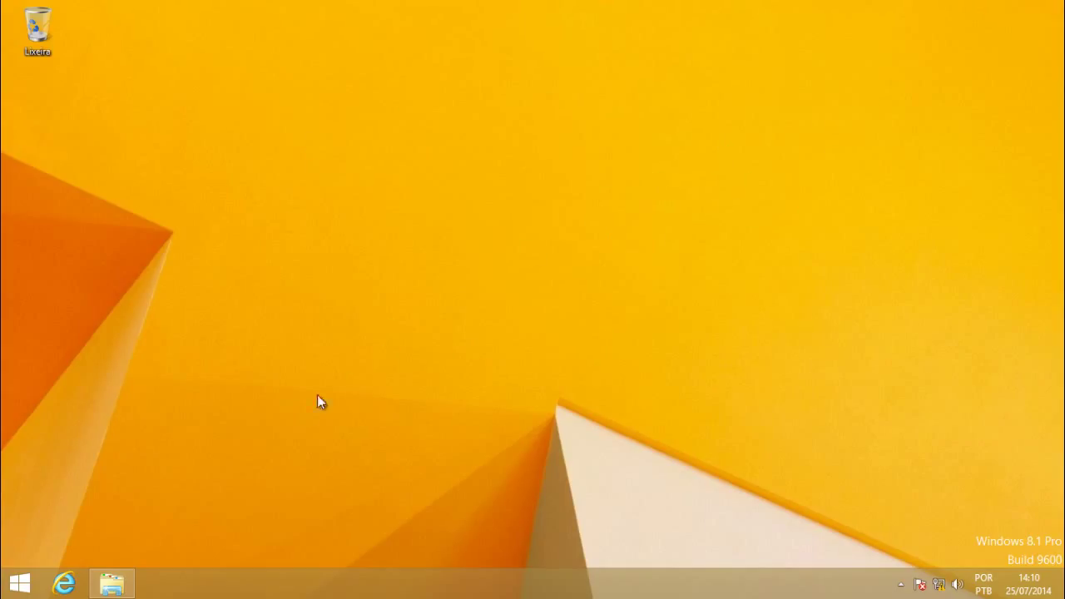
{"action": "left_click", "coordinate": [112, 585]}
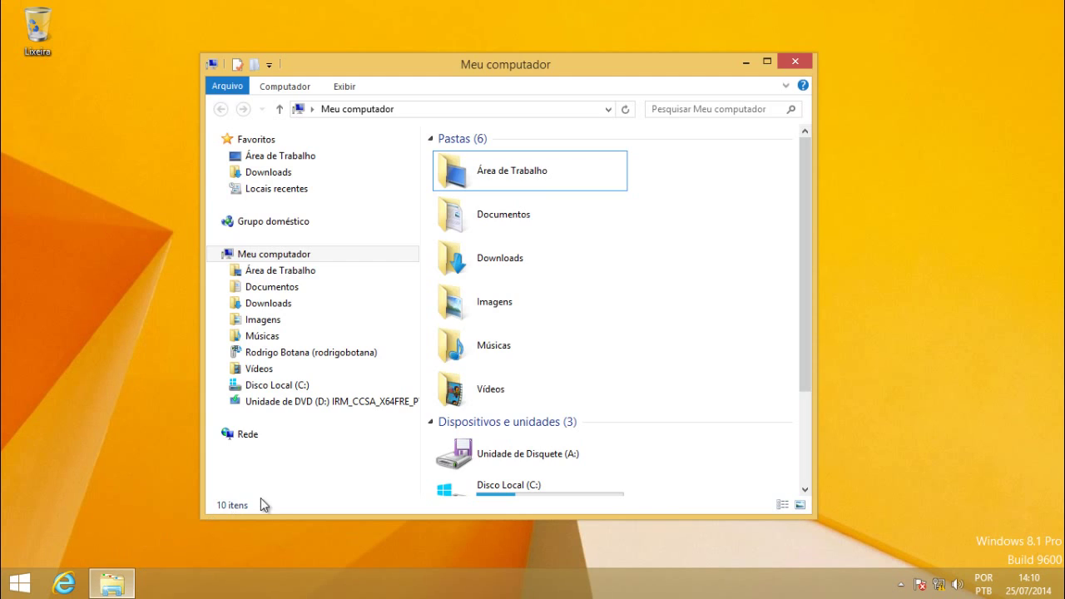
{"action": "left_click", "coordinate": [746, 61]}
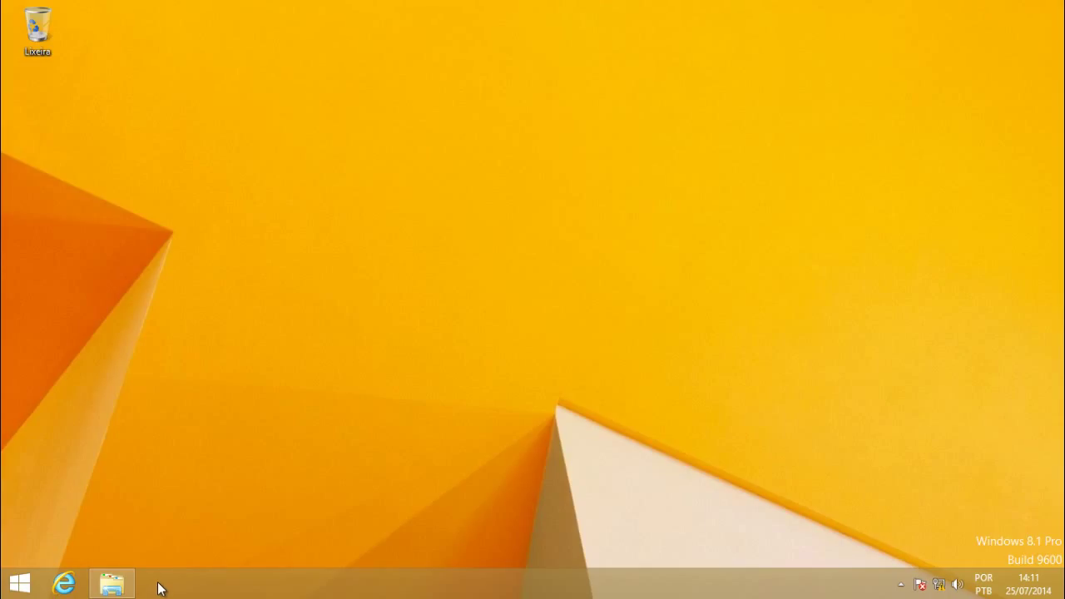
{"action": "left_click", "coordinate": [119, 591]}
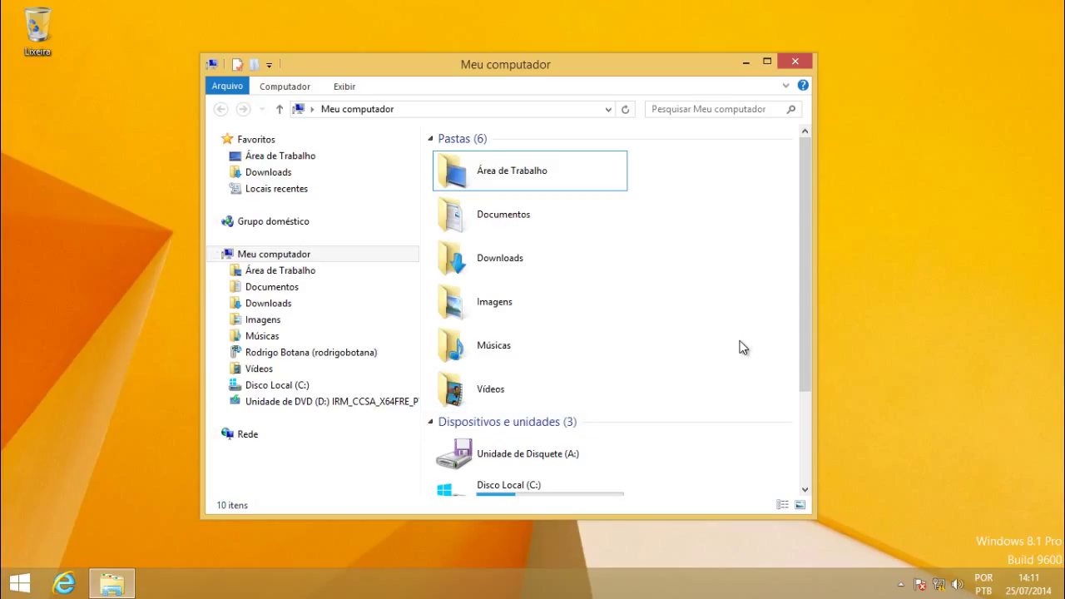
{"action": "left_click", "coordinate": [745, 64]}
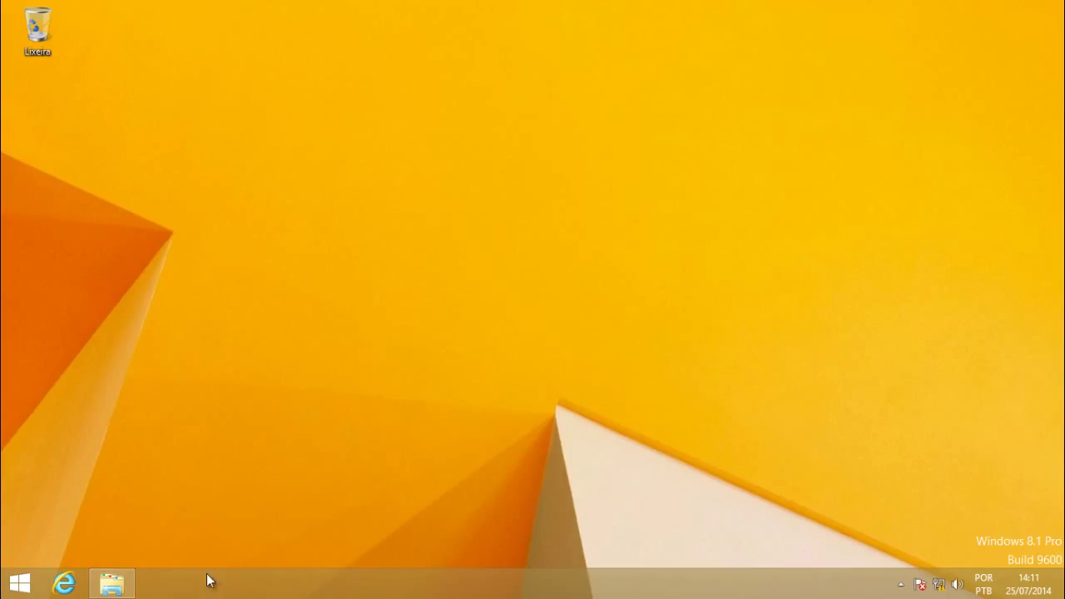
- Preview the minimized Meu computador window through its taskbar thumbnail and bring the window back onto the desktop
{"action": "mouse_move", "coordinate": [113, 587]}
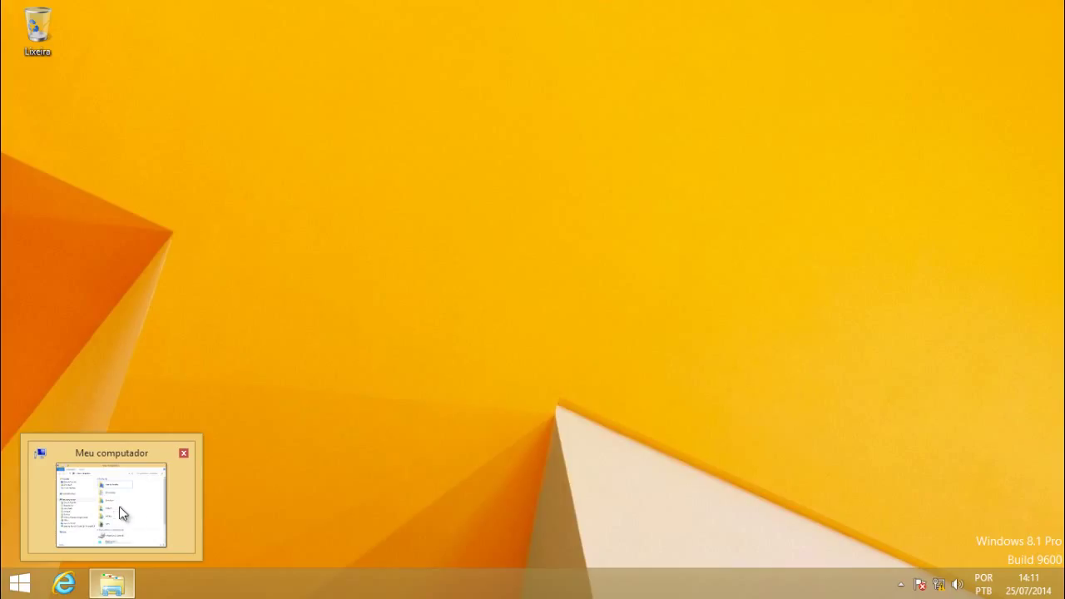
{"action": "mouse_move", "coordinate": [116, 510]}
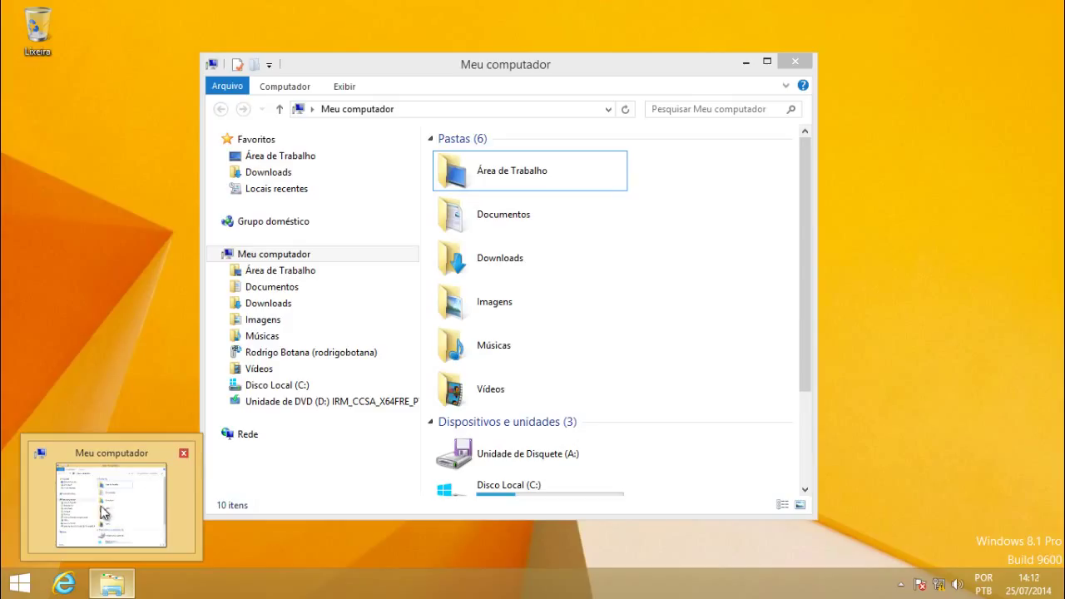
{"action": "left_click", "coordinate": [111, 583]}
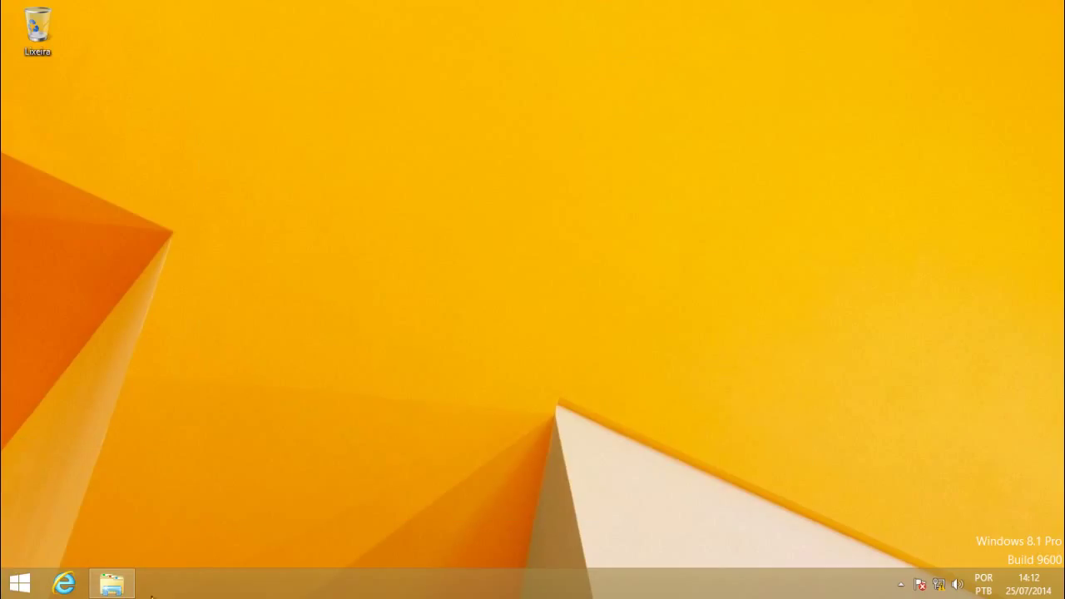
{"action": "left_click", "coordinate": [129, 582]}
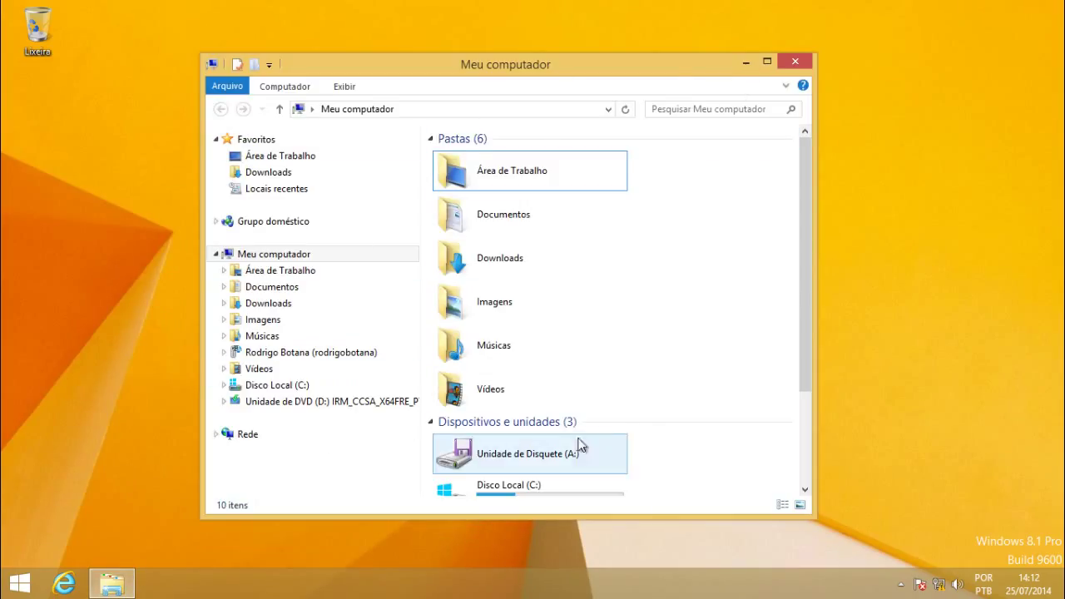
- Close and reopen the Meu computador window, and resize it until its folders are arranged in two columns
{"action": "left_click", "coordinate": [792, 61]}
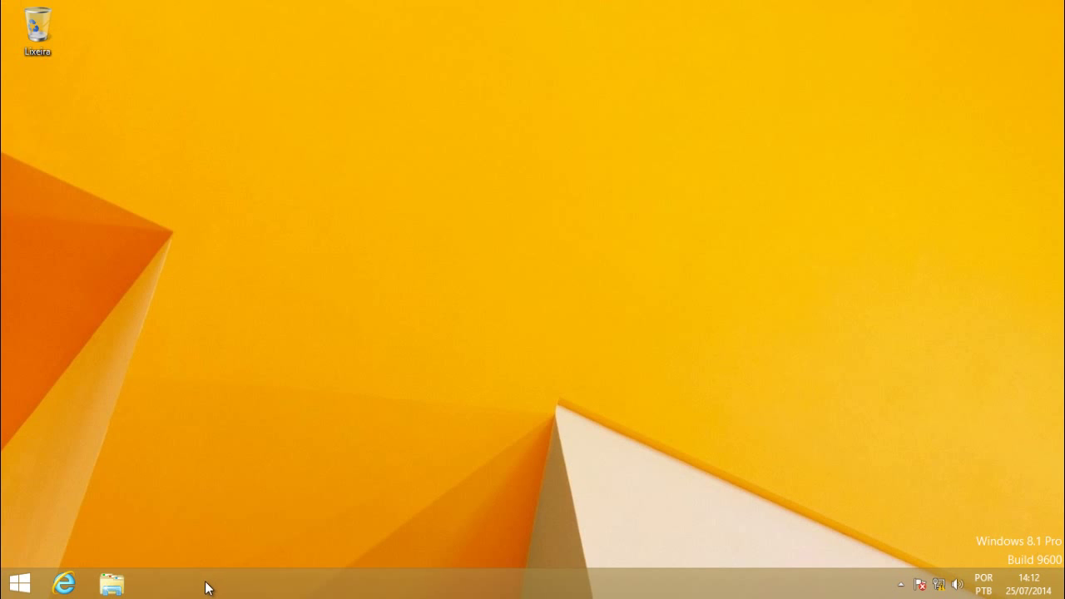
{"action": "left_click", "coordinate": [113, 587]}
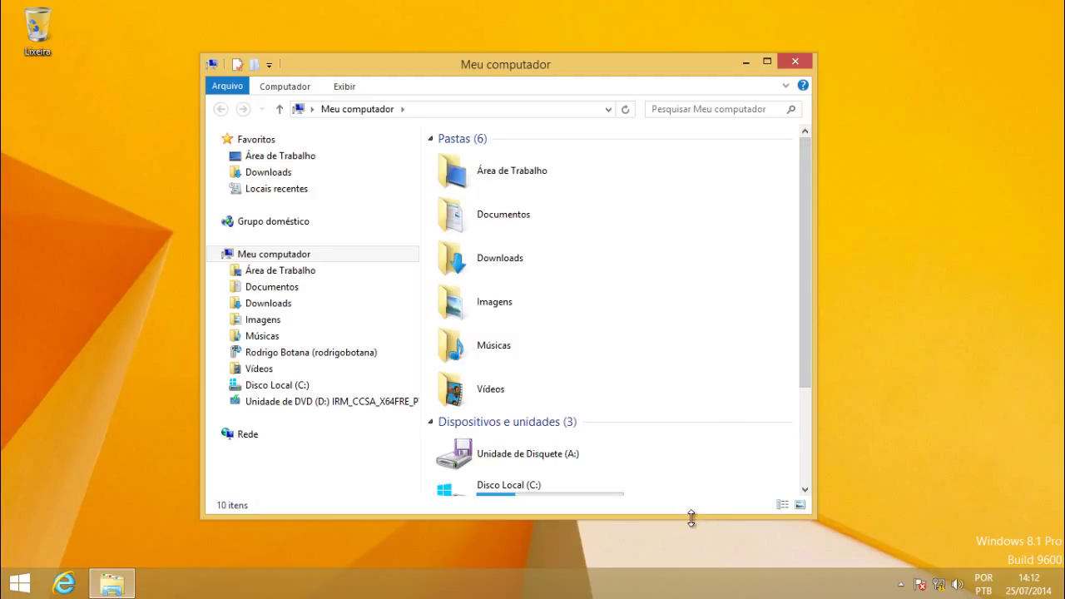
{"action": "mouse_move", "coordinate": [691, 518]}
{"action": "left_mouse_down"}
{"action": "mouse_move", "coordinate": [687, 360]}
{"action": "mouse_move", "coordinate": [689, 503]}
{"action": "left_mouse_up"}
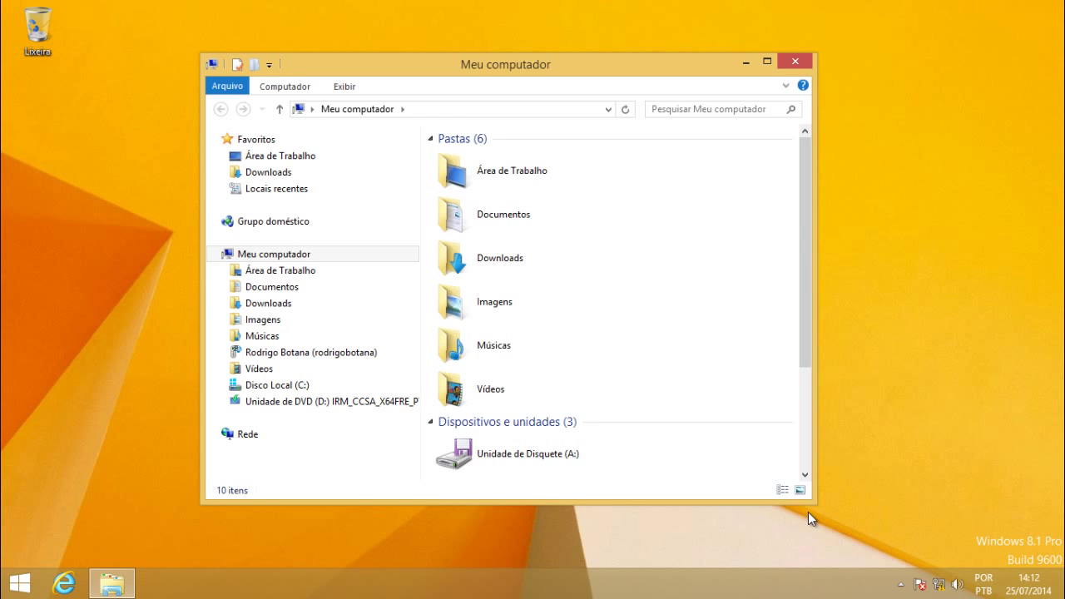
{"action": "left_click_drag", "start_coordinate": [814, 504], "coordinate": [866, 521]}
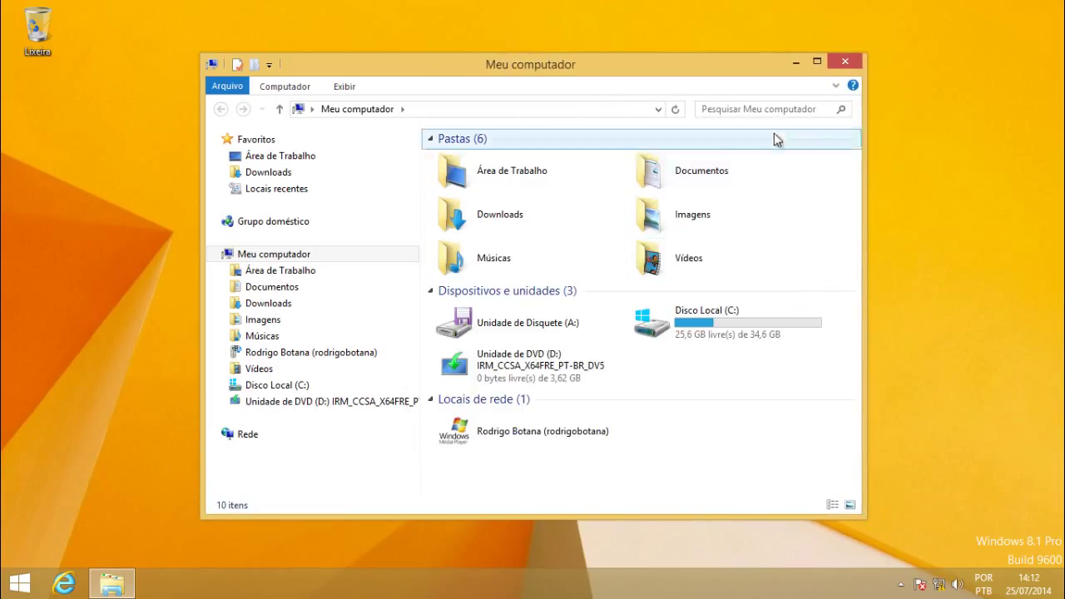
- Maximize the Meu computador window and view its window control commands without choosing any
{"action": "left_click", "coordinate": [818, 60]}
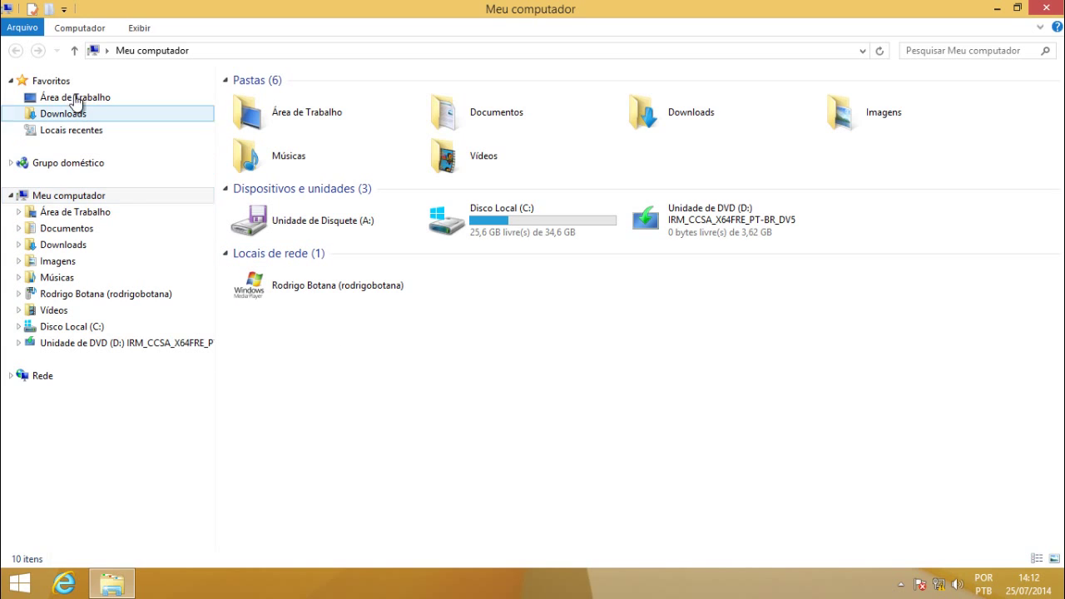
{"action": "left_click", "coordinate": [6, 10]}
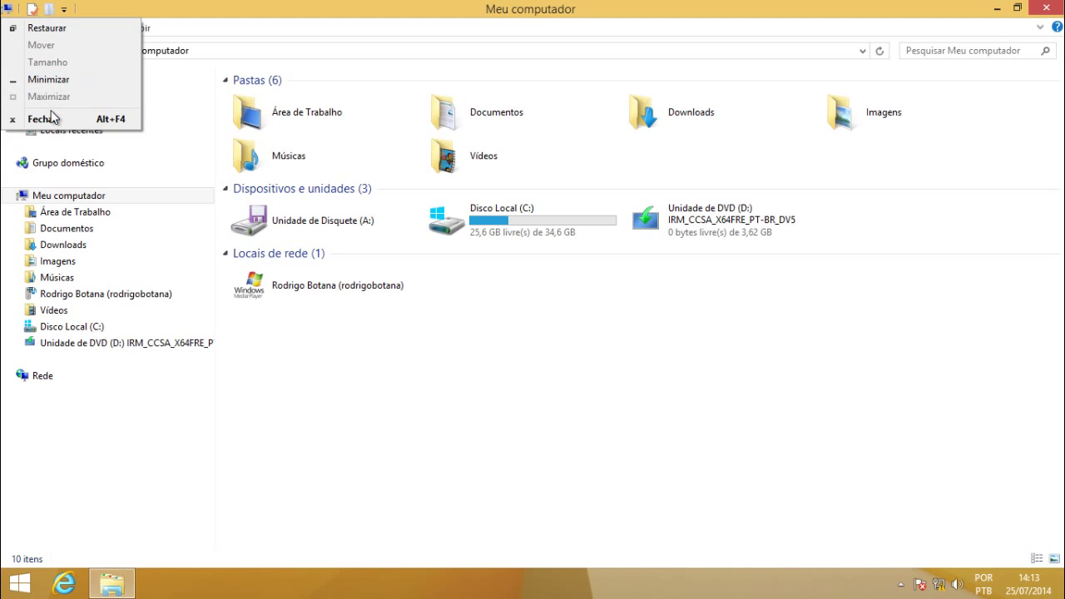
{"action": "left_click", "coordinate": [428, 387]}
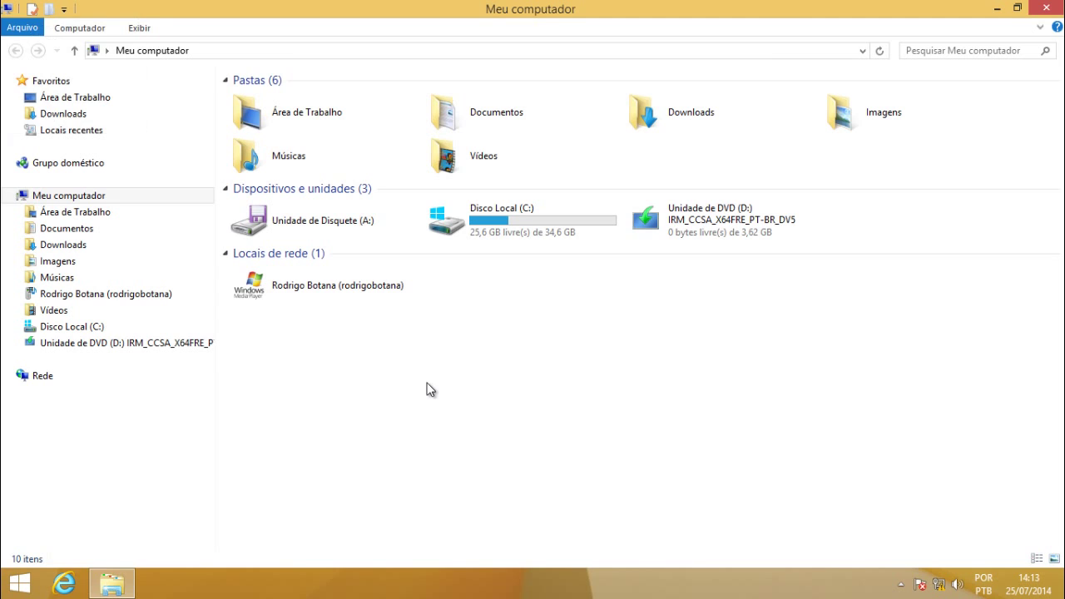
- Restore the maximized window to floating size and move it to the desktop's upper-left corner and back near the centre
{"action": "left_click", "coordinate": [1018, 9]}
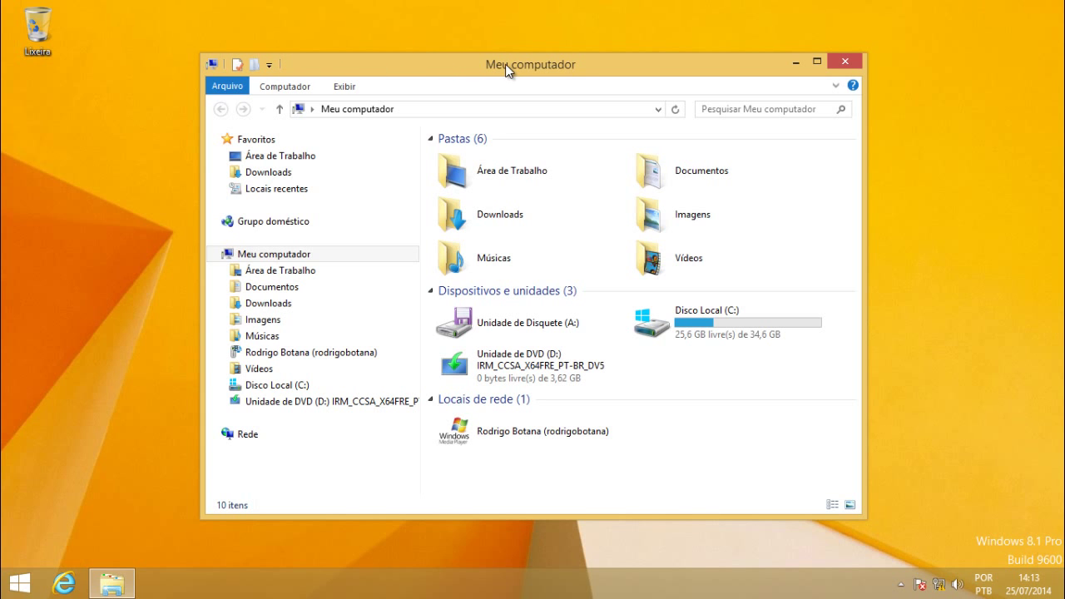
{"action": "left_click_drag", "start_coordinate": [509, 63], "coordinate": [315, 24]}
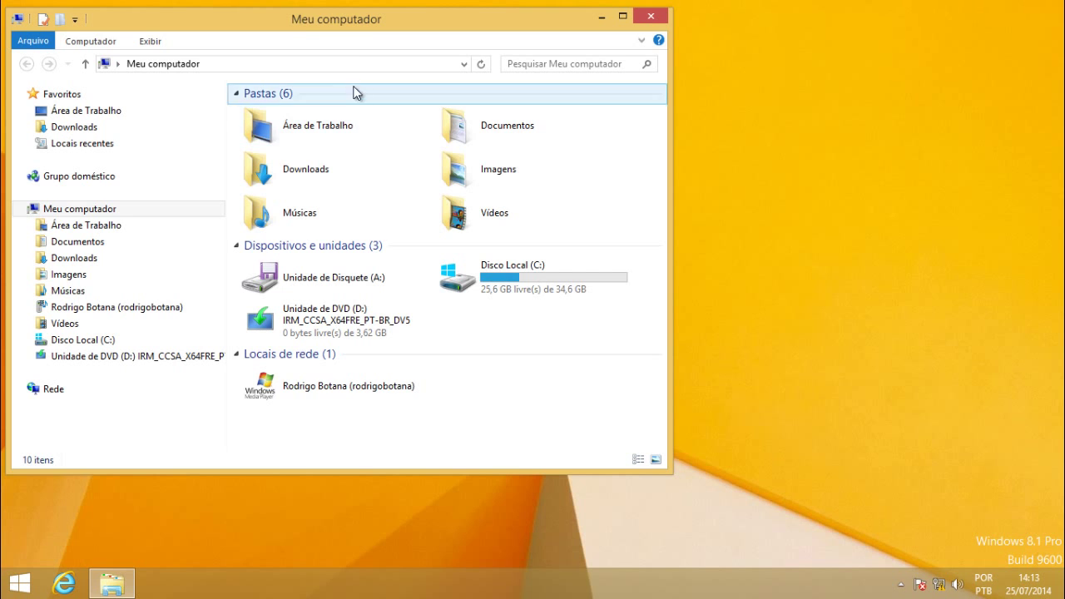
{"action": "left_click_drag", "start_coordinate": [324, 20], "coordinate": [553, 86]}
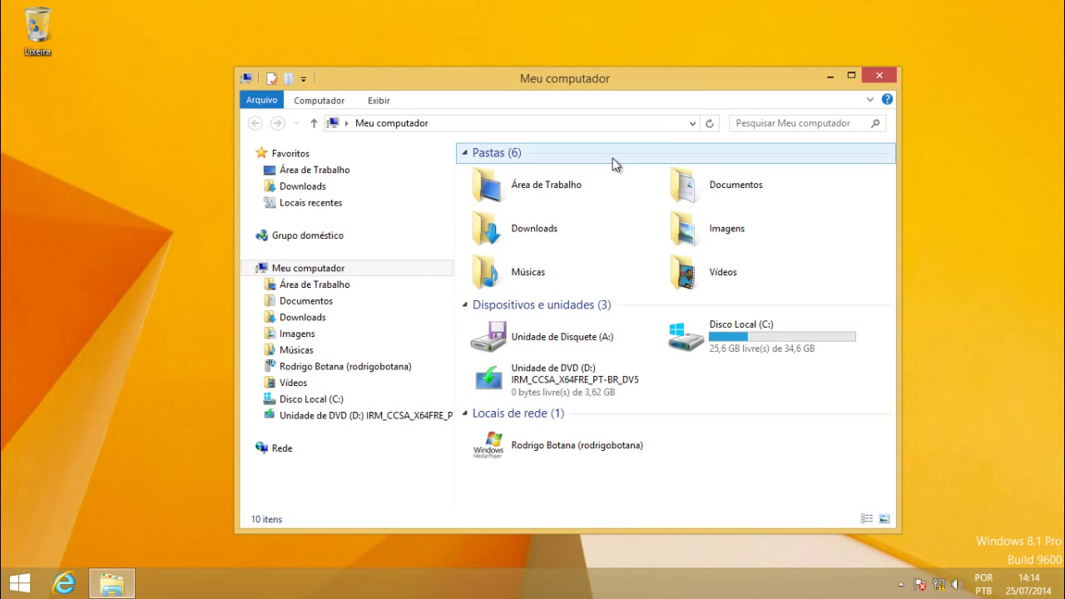
- Maximize the floating Meu computador window again, then display and dismiss its window control commands
{"action": "left_click", "coordinate": [852, 76]}
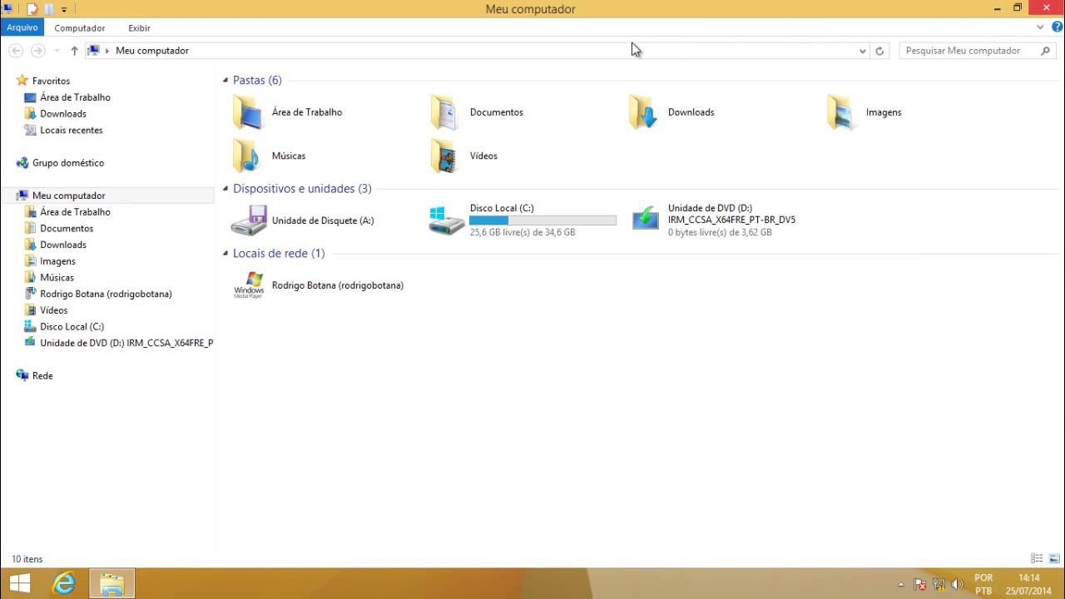
{"action": "left_click", "coordinate": [8, 10]}
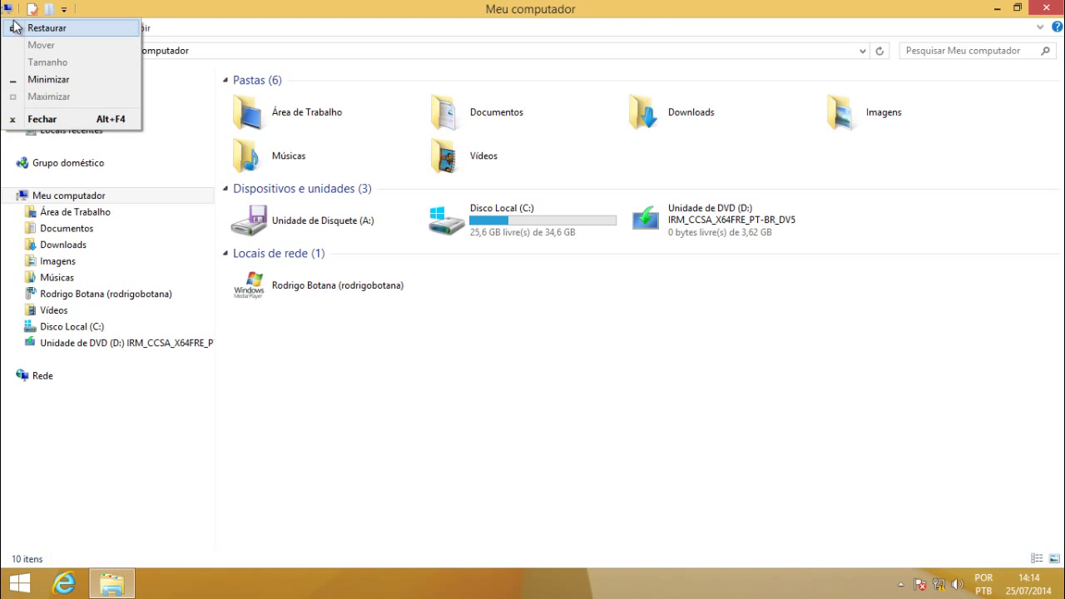
{"action": "left_click", "coordinate": [5, 10]}
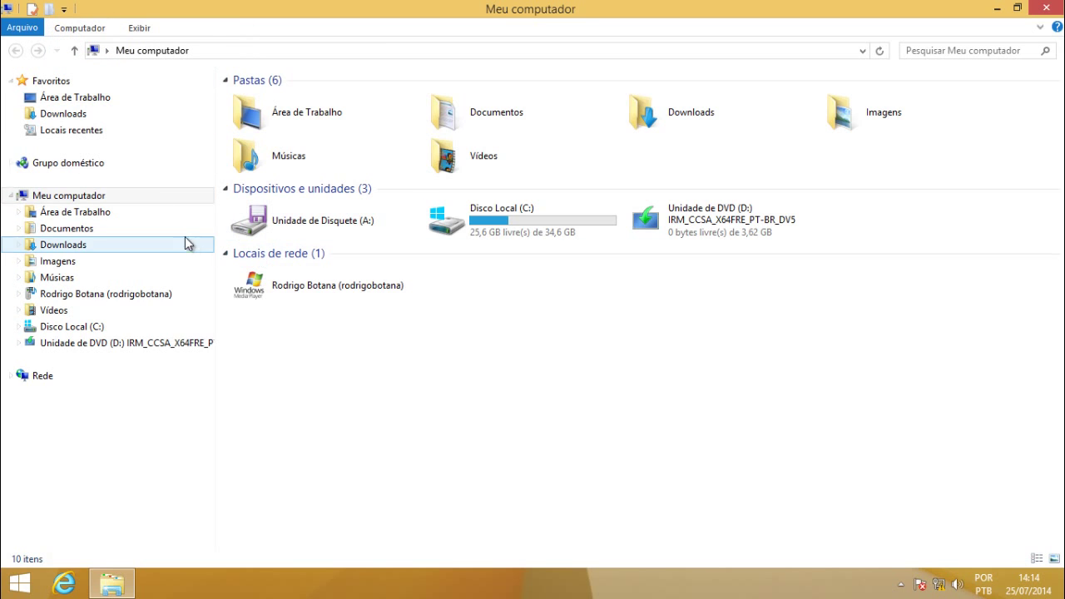
- Open the Documentos folder and view the kinds of new items it offers without creating any
{"action": "left_click", "coordinate": [81, 230]}
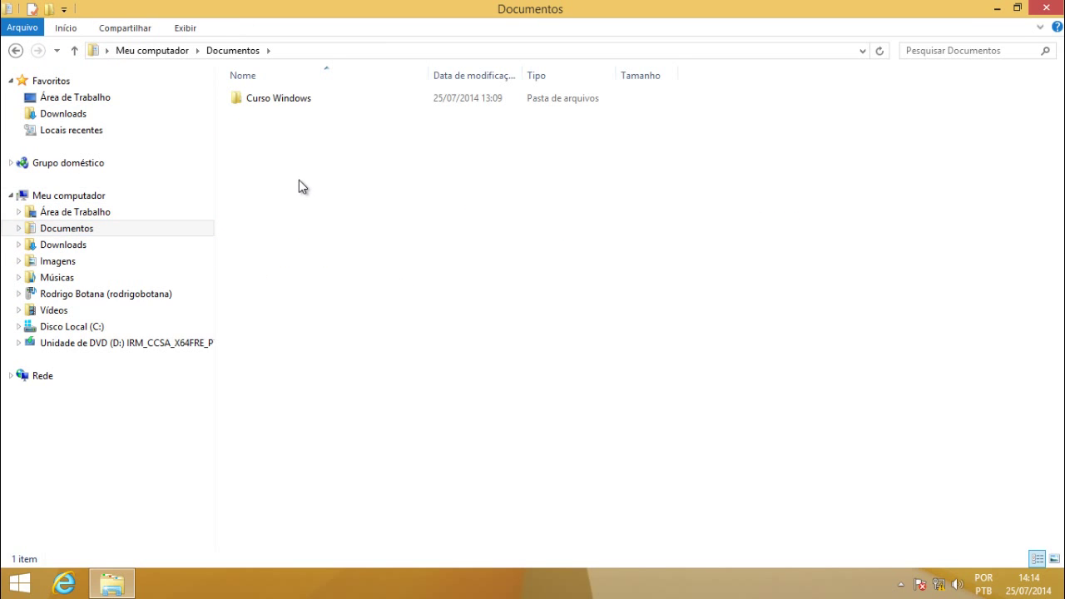
{"action": "right_click", "coordinate": [298, 180]}
{"action": "mouse_move", "coordinate": [379, 372]}
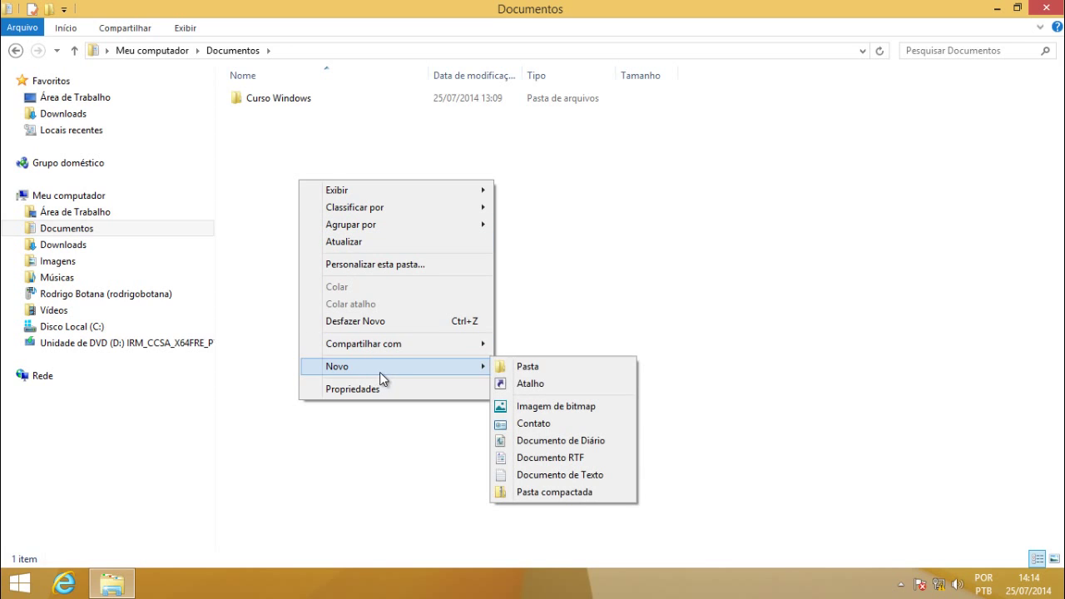
{"action": "left_click", "coordinate": [257, 172]}
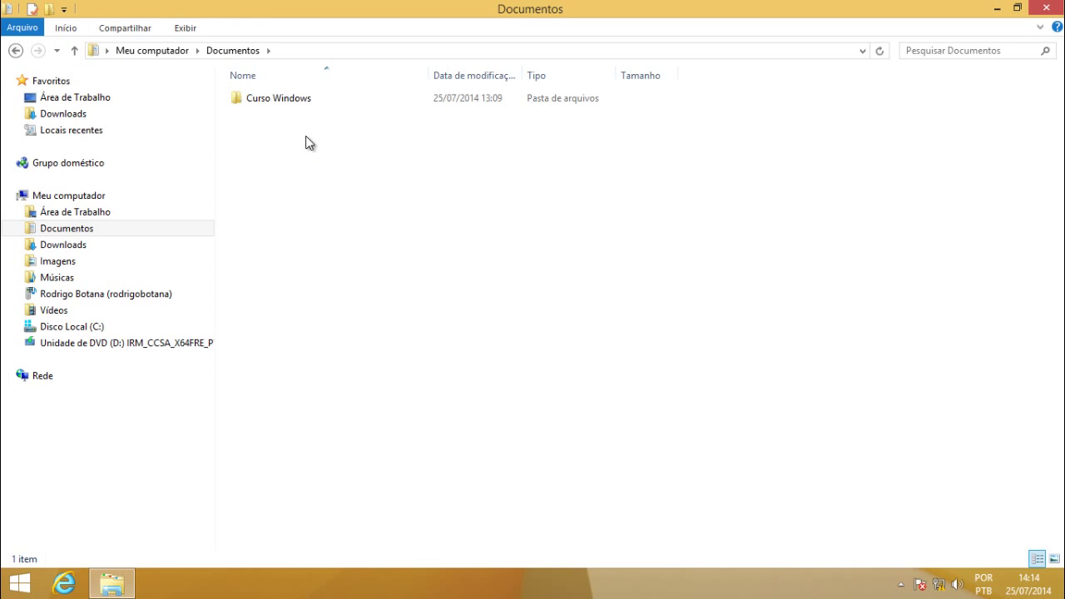
- Create a new folder named Pasta2 in Documentos with the Quick Access new-folder command
{"action": "left_click", "coordinate": [49, 11]}
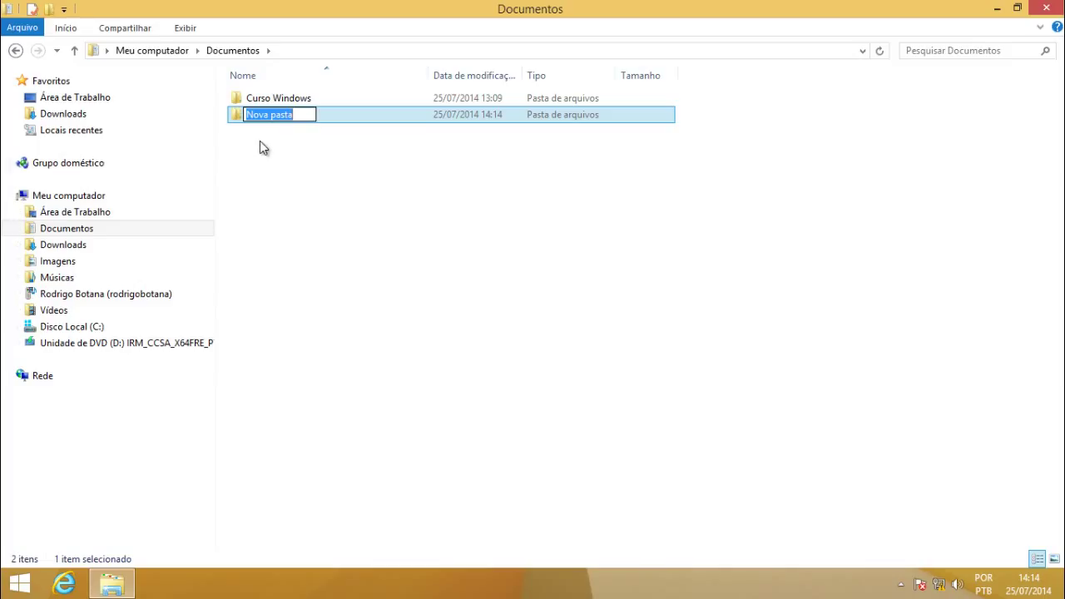
{"action": "type", "text": "Pasta2"}
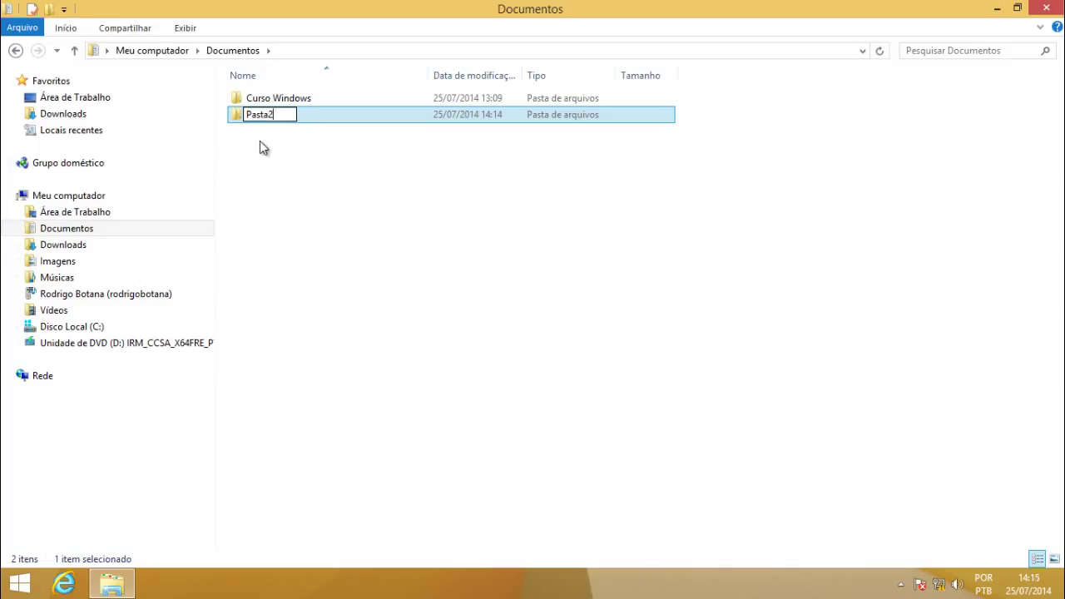
{"action": "key", "text": "Return"}
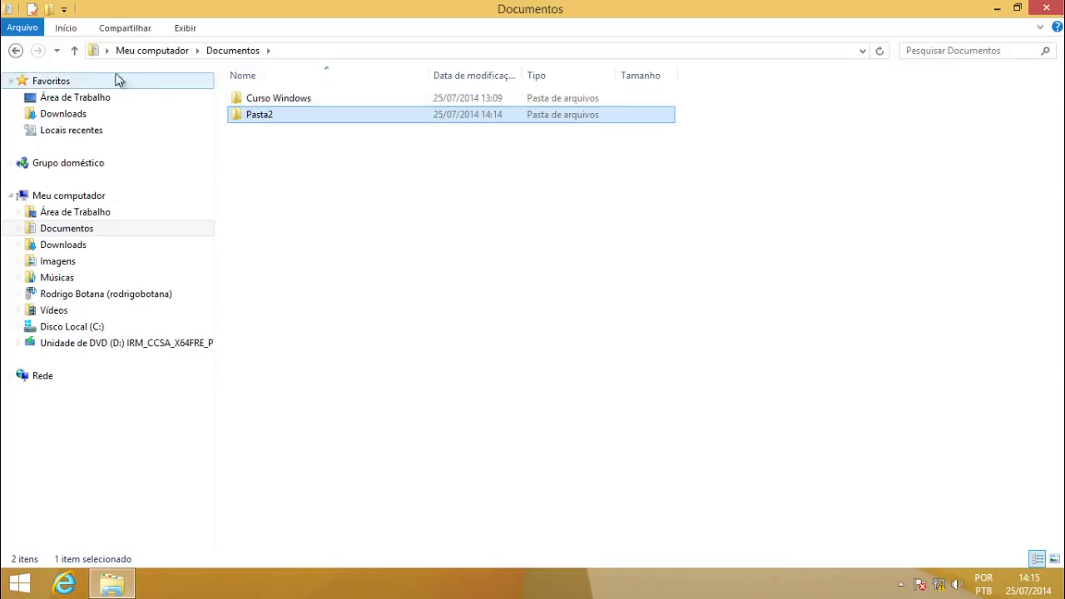
- Add the Excluir command to the Quick Access Toolbar and use it to delete the Pasta2 folder
{"action": "left_click", "coordinate": [64, 11]}
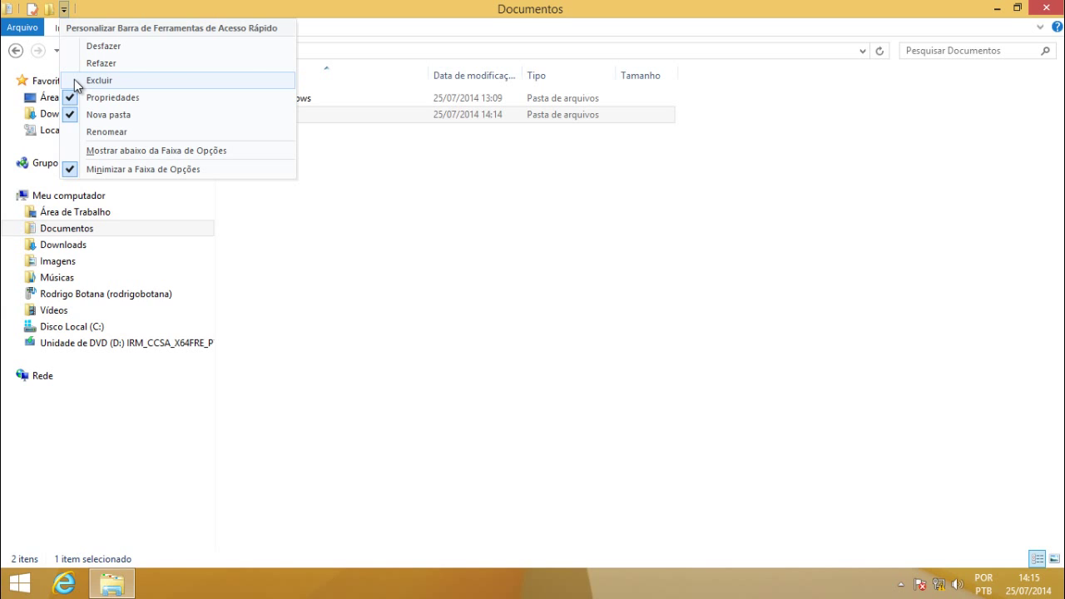
{"action": "left_click", "coordinate": [102, 81]}
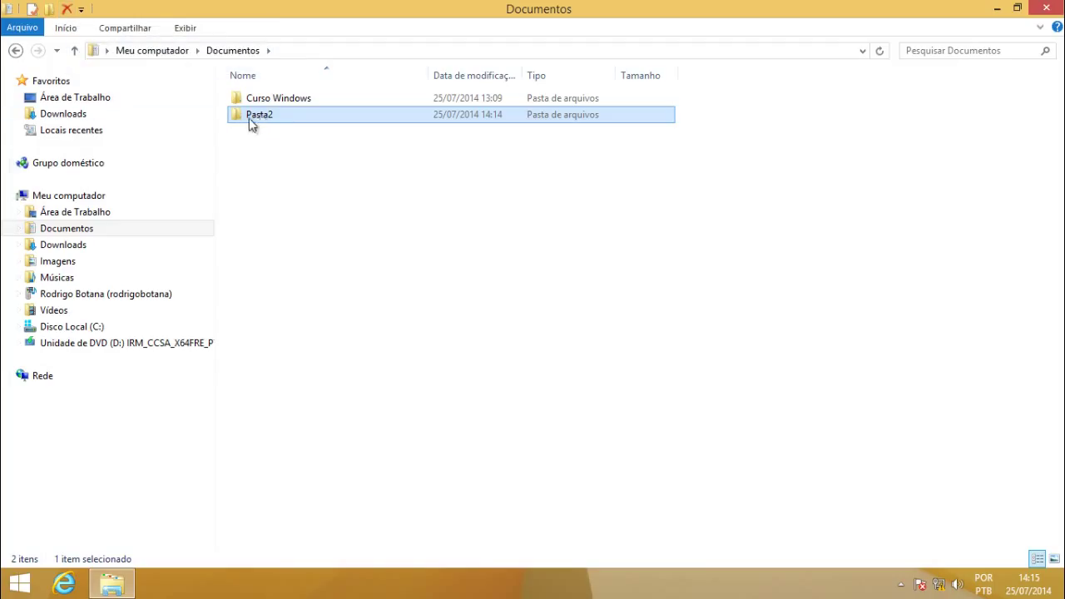
{"action": "left_click", "coordinate": [67, 10]}
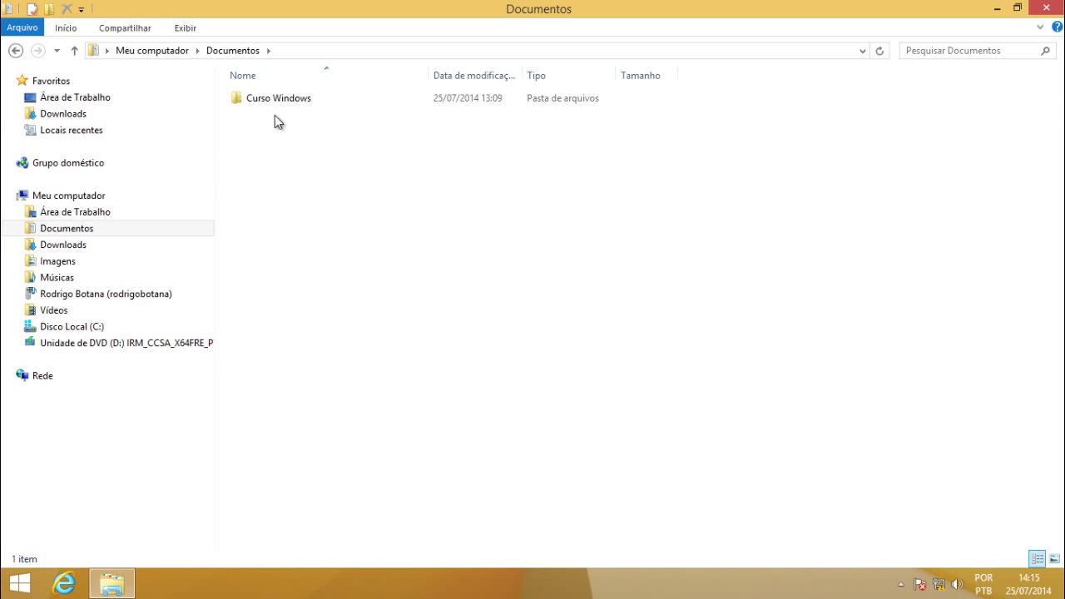